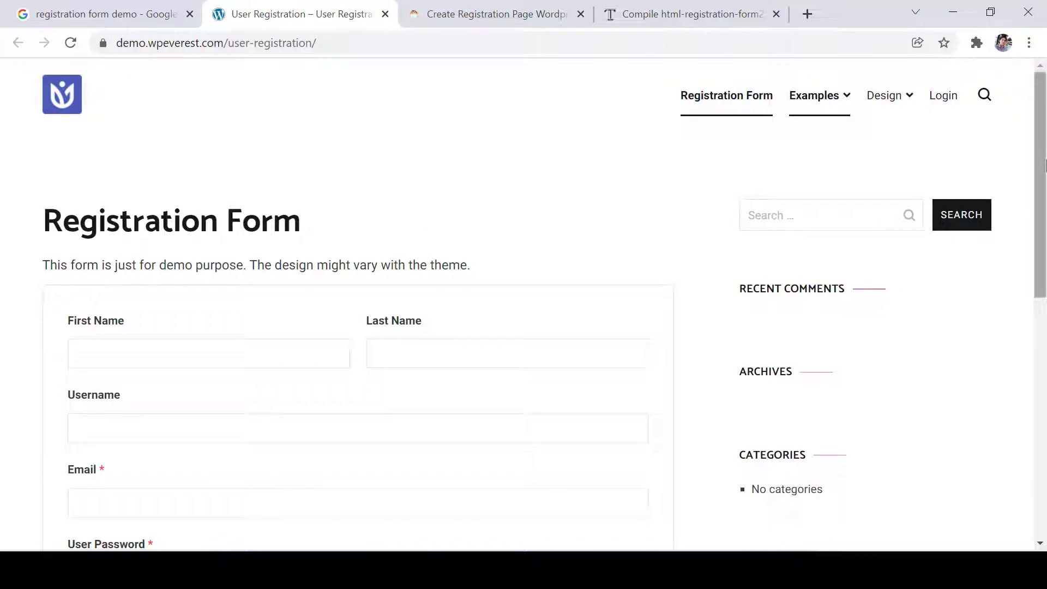
Step: Try the First Name and Last Name fields on the User Registration form, dismissing autofill suggestions
drag(1045, 166, 1045, 206)
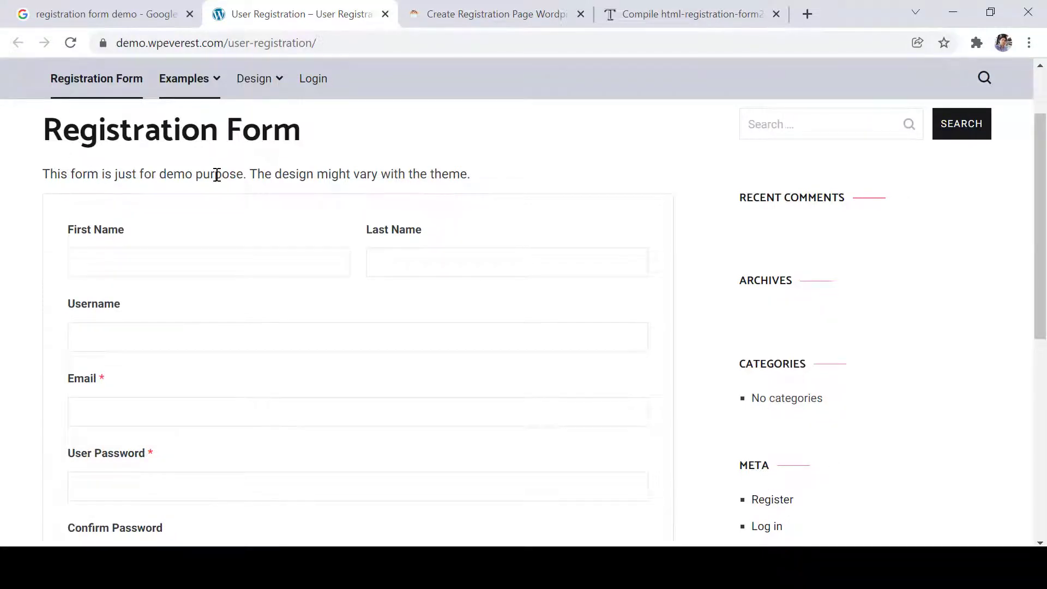
click(173, 262)
text(ddfd)
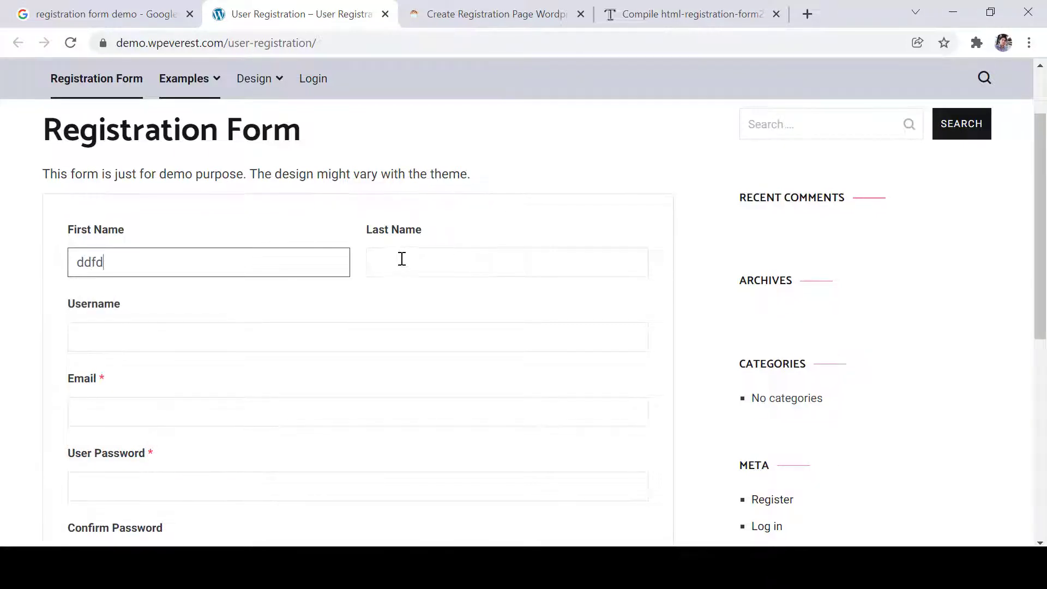
click(402, 259)
click(124, 319)
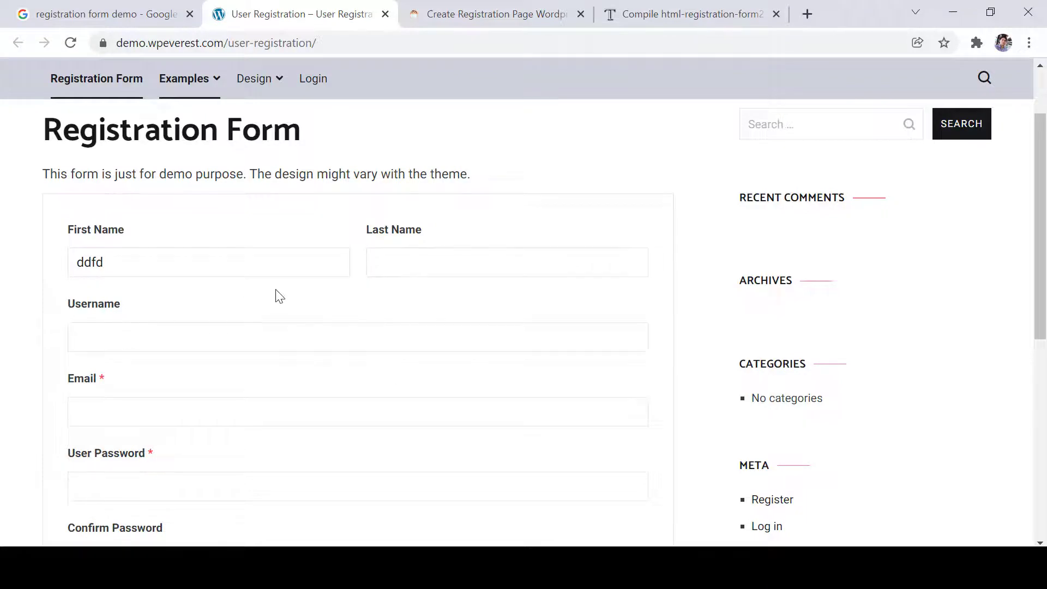
mouse_move(1043, 278)
mouse_down()
mouse_move(1035, 444)
mouse_move(1042, 239)
mouse_move(1041, 417)
mouse_move(1023, 320)
mouse_move(1030, 277)
mouse_up()
Step: Review the ERForms and JavaTpoint registration form tabs, then return to the Google results
click(445, 20)
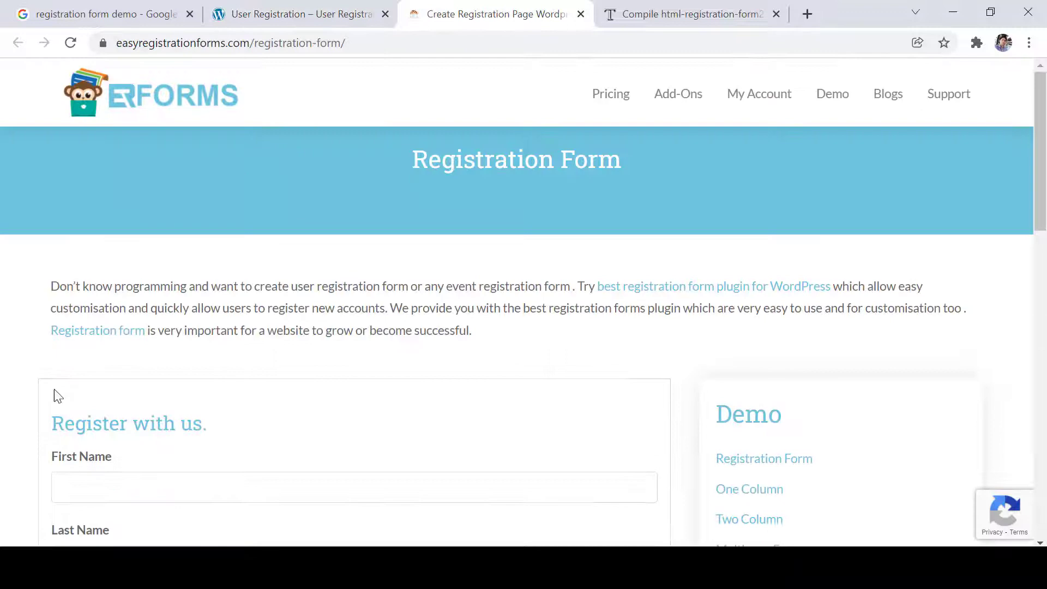
mouse_move(1040, 185)
mouse_down()
mouse_move(1042, 330)
mouse_move(1042, 169)
mouse_up()
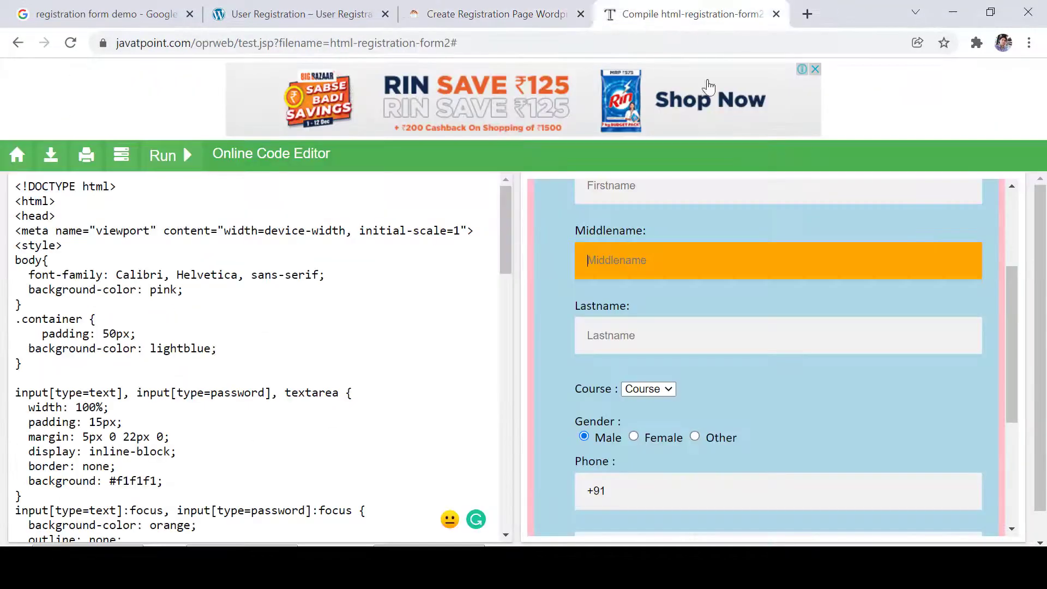
click(633, 22)
drag(1015, 299, 1039, 180)
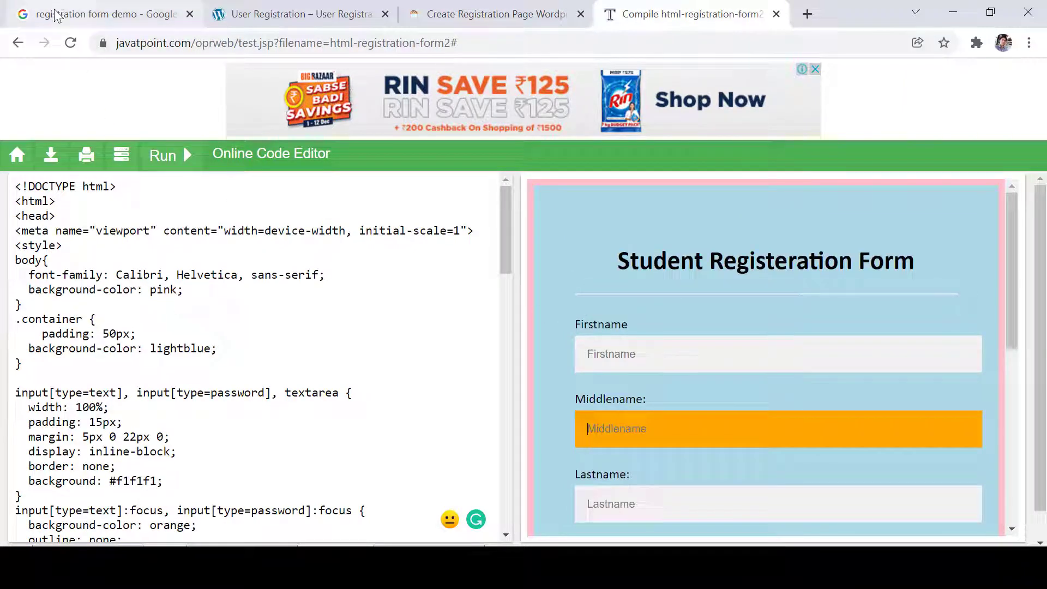
click(362, 9)
click(161, 7)
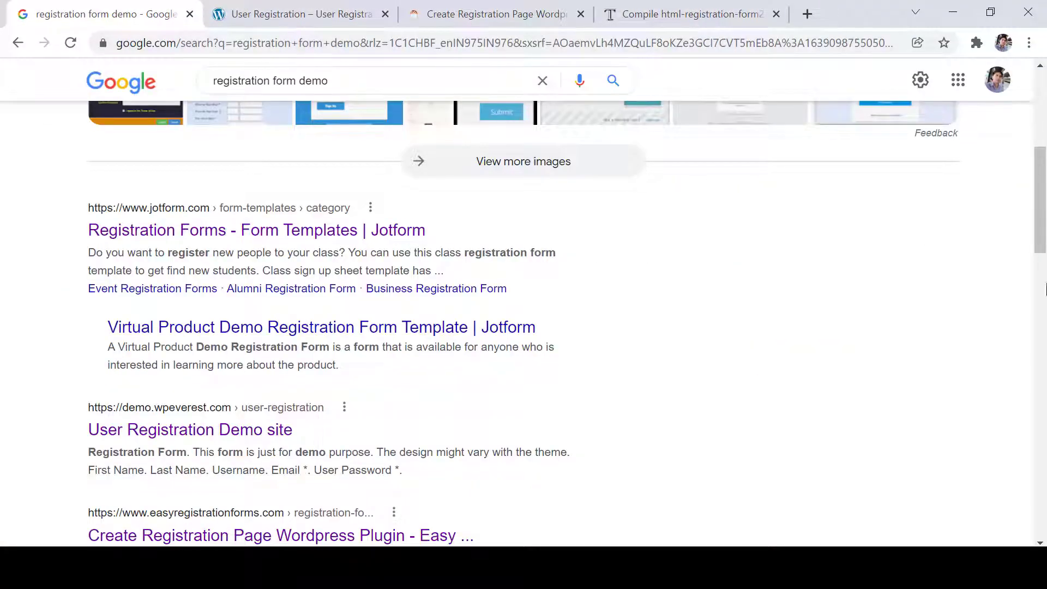
Step: Replace the Google query with 'fake filler chrome' and run the search
scroll(1044, 289, up, 6)
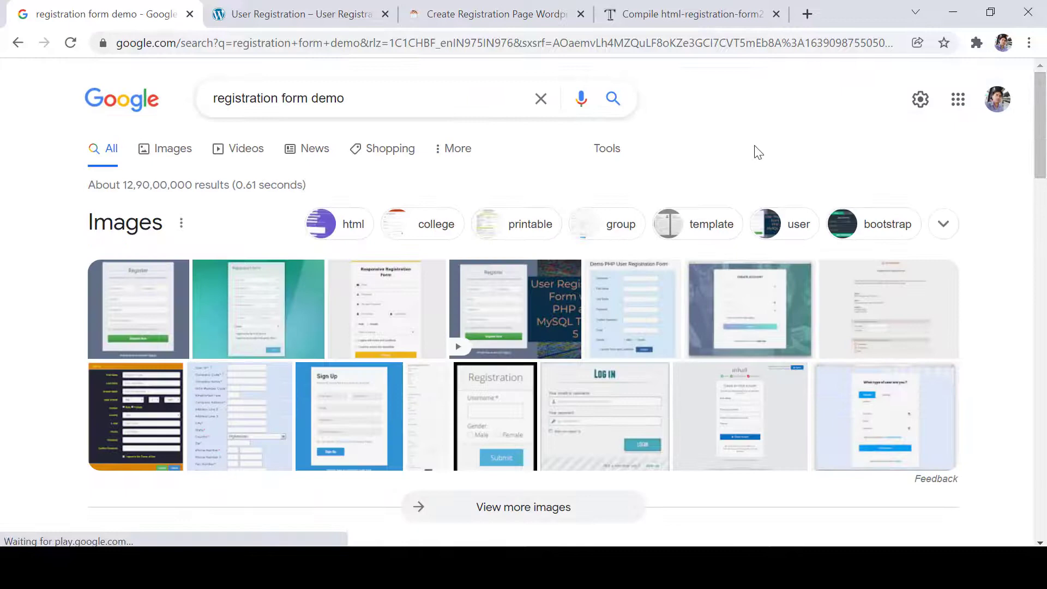
click(391, 98)
key(ctrl+a)
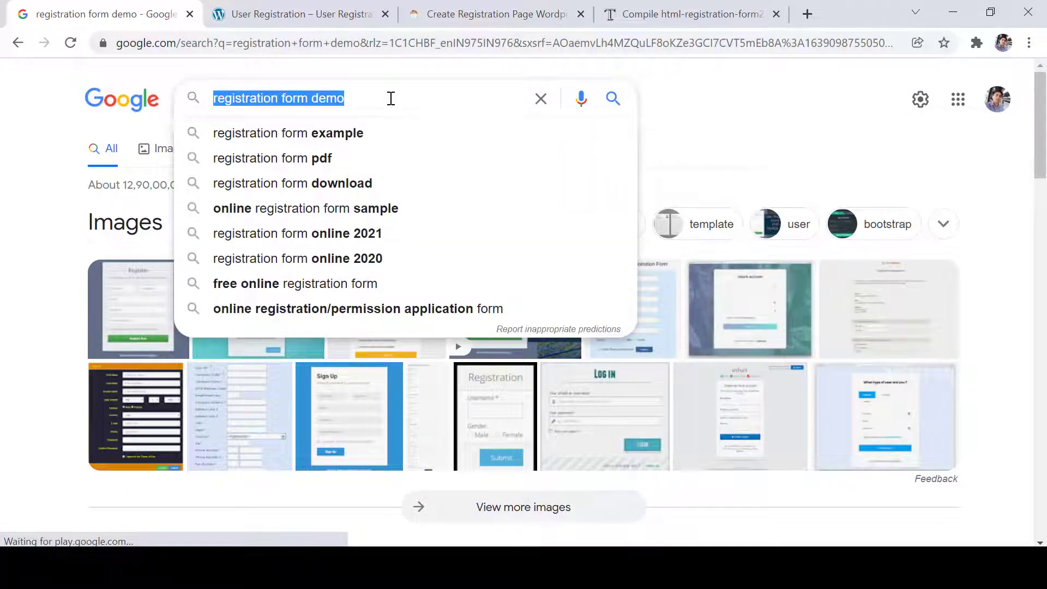
text(fake f)
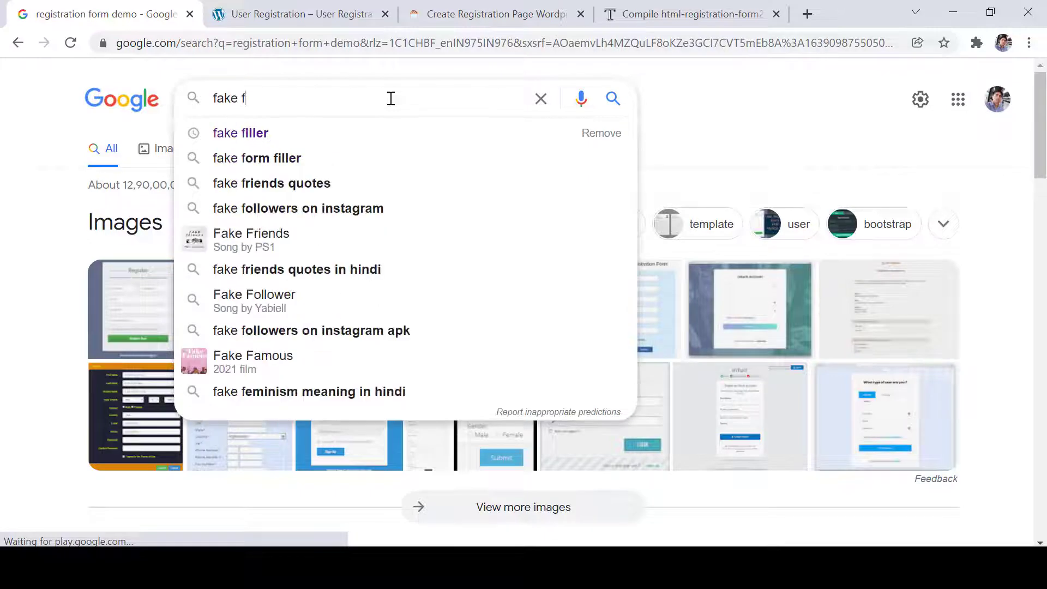
key(Down)
text(chrome)
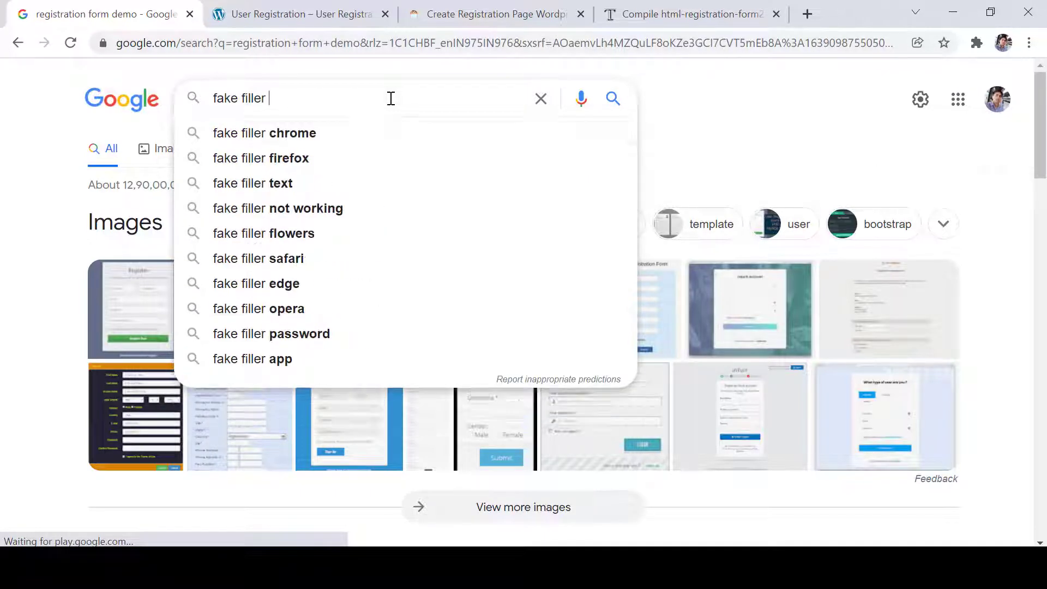
key(Return)
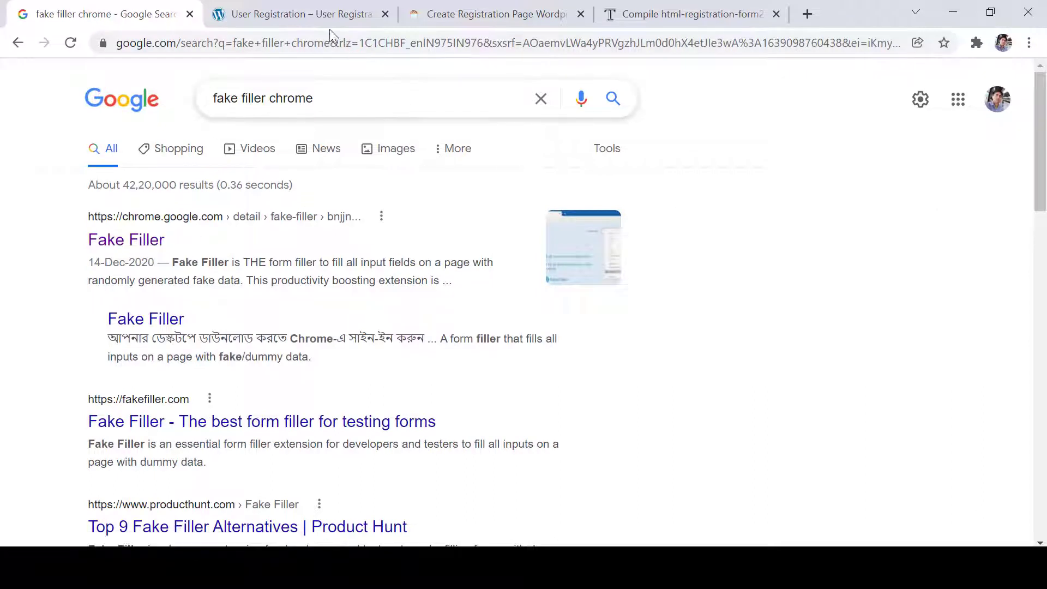
Step: Add the Fake Filler extension to Chrome from its Web Store listing and confirm
click(120, 243)
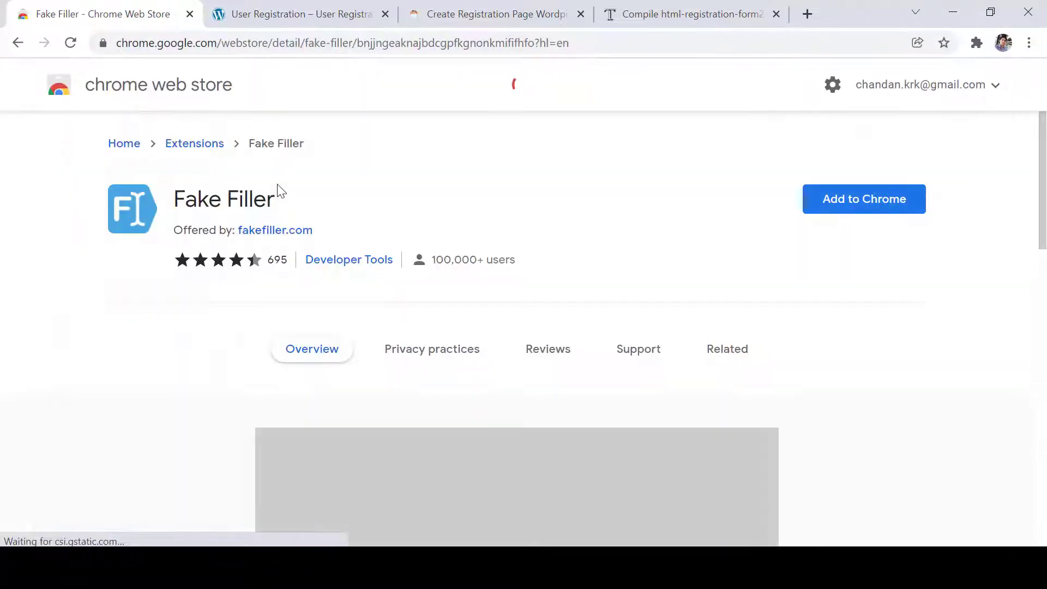
click(841, 207)
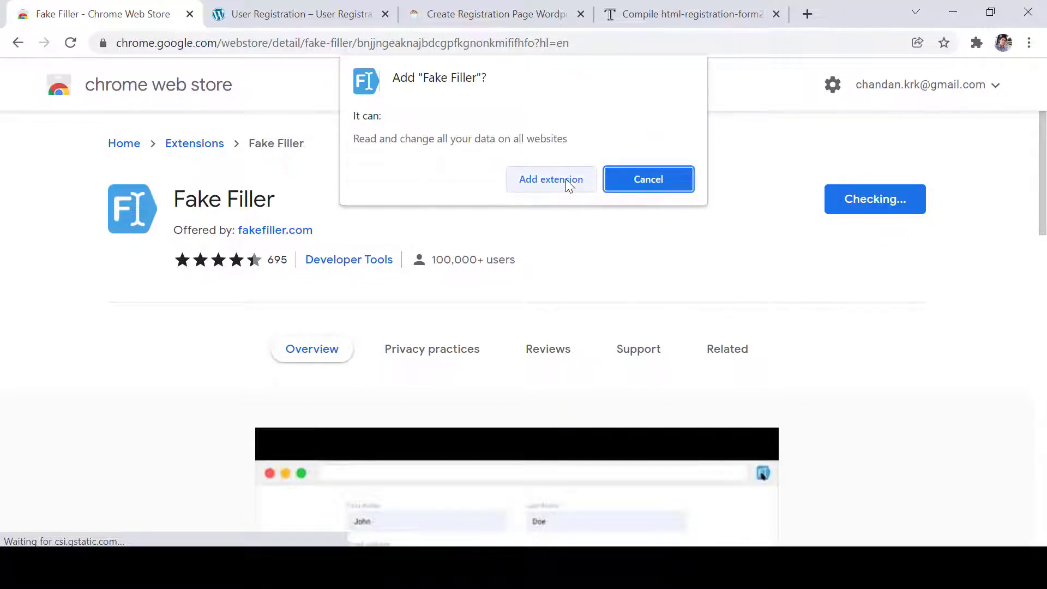
click(567, 183)
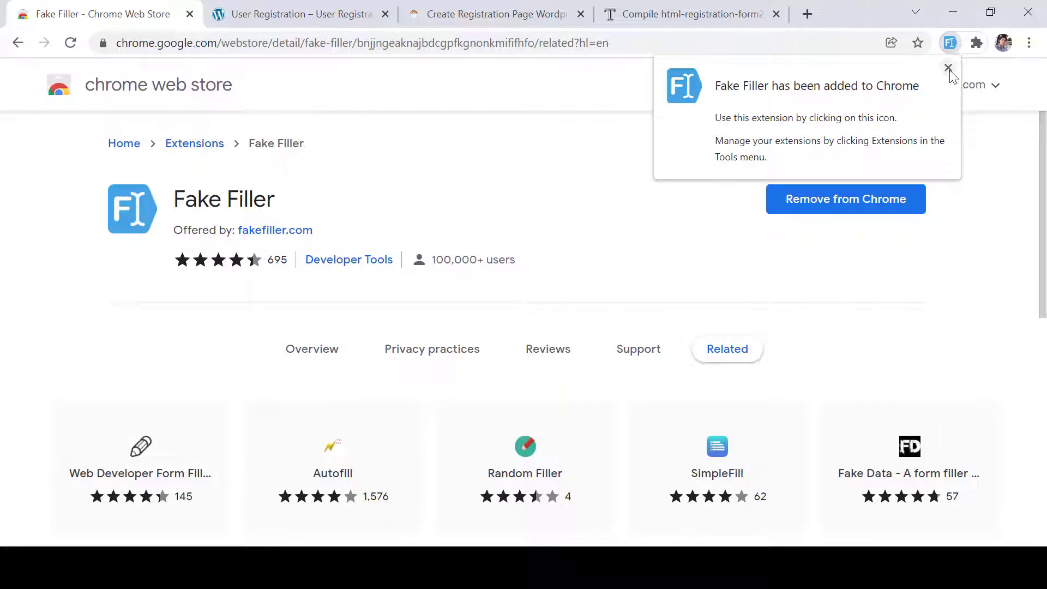
click(948, 69)
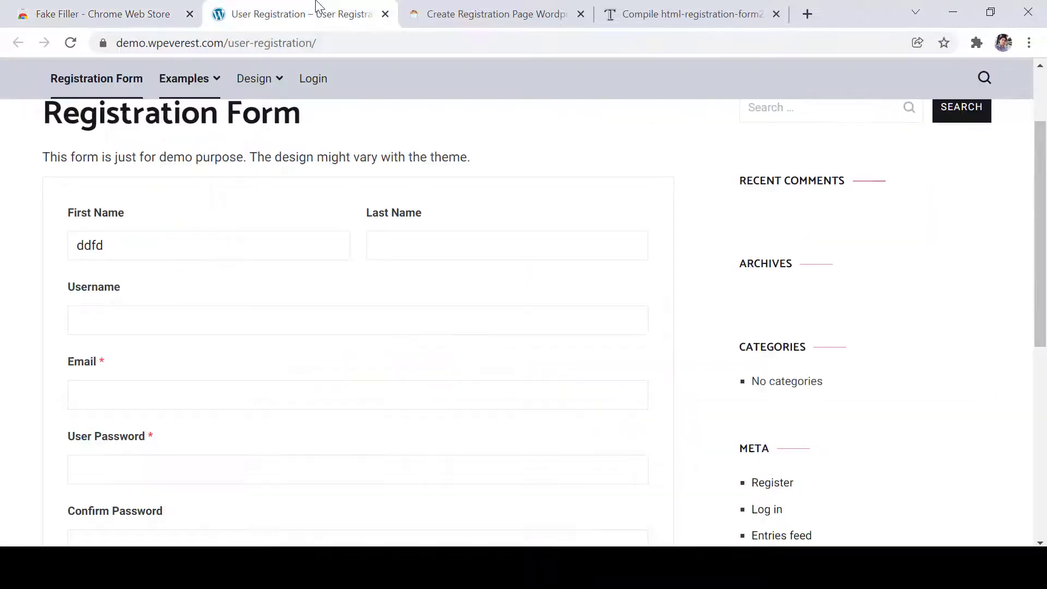
Step: Reload the User Registration demo page and pin Fake Filler to the toolbar
click(315, 14)
click(399, 32)
key(Return)
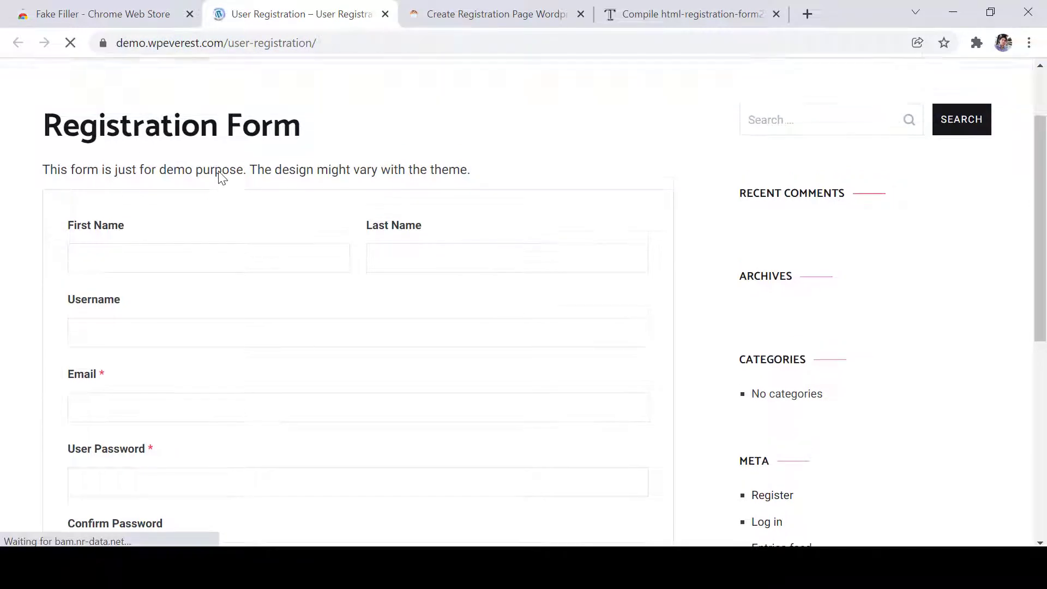
click(976, 43)
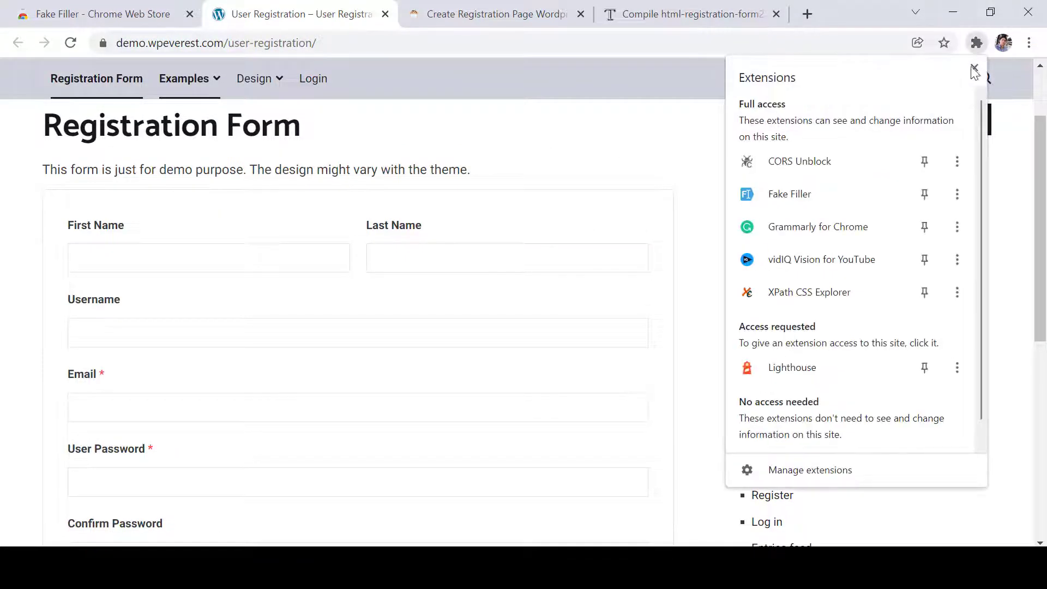
click(923, 195)
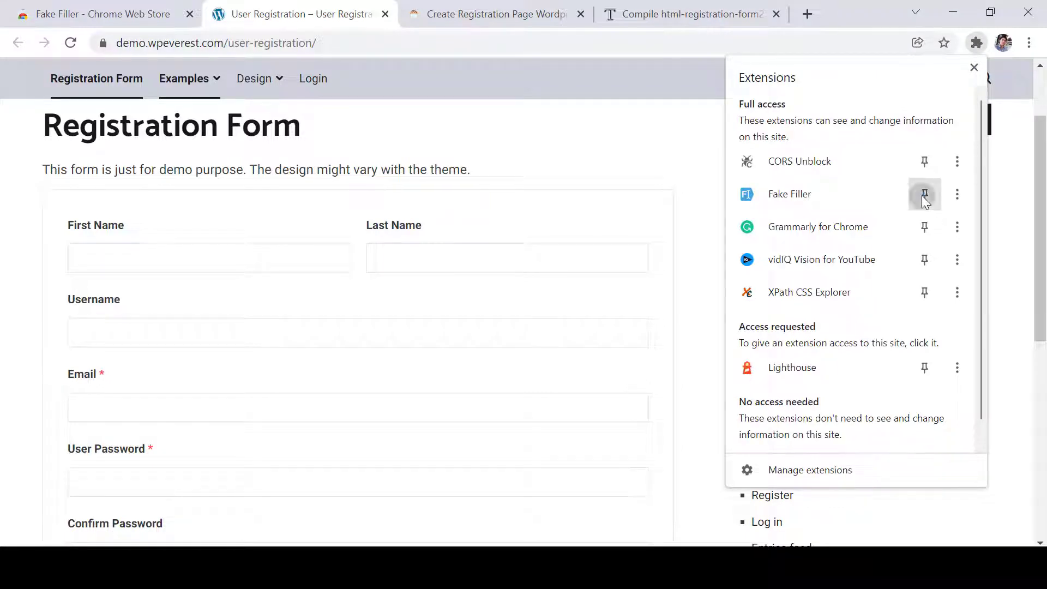
click(676, 121)
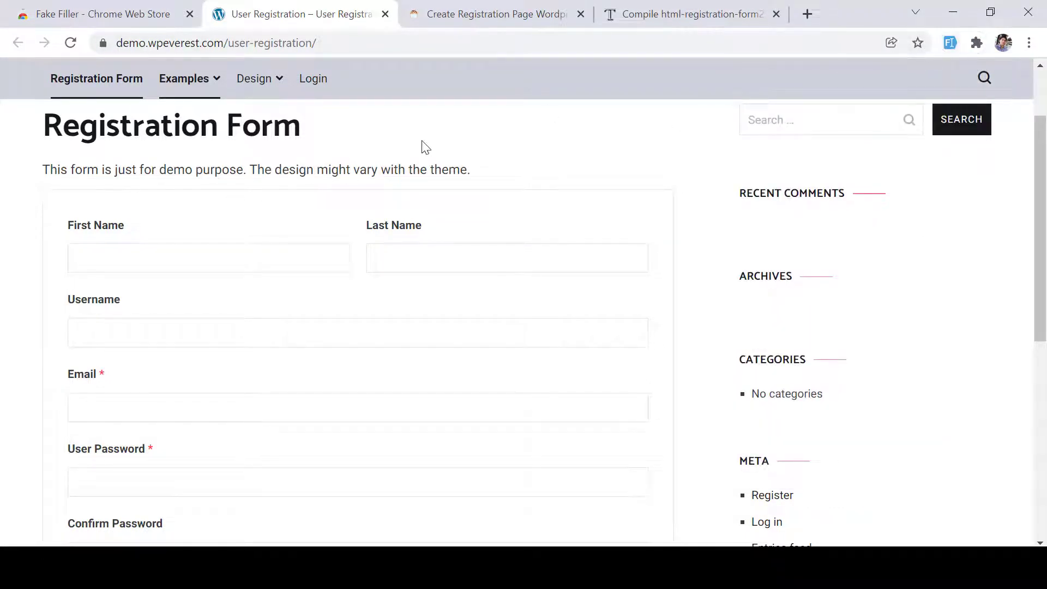
Step: Auto-fill the registration form with Fake Filler and scroll to check the User Bio
click(950, 44)
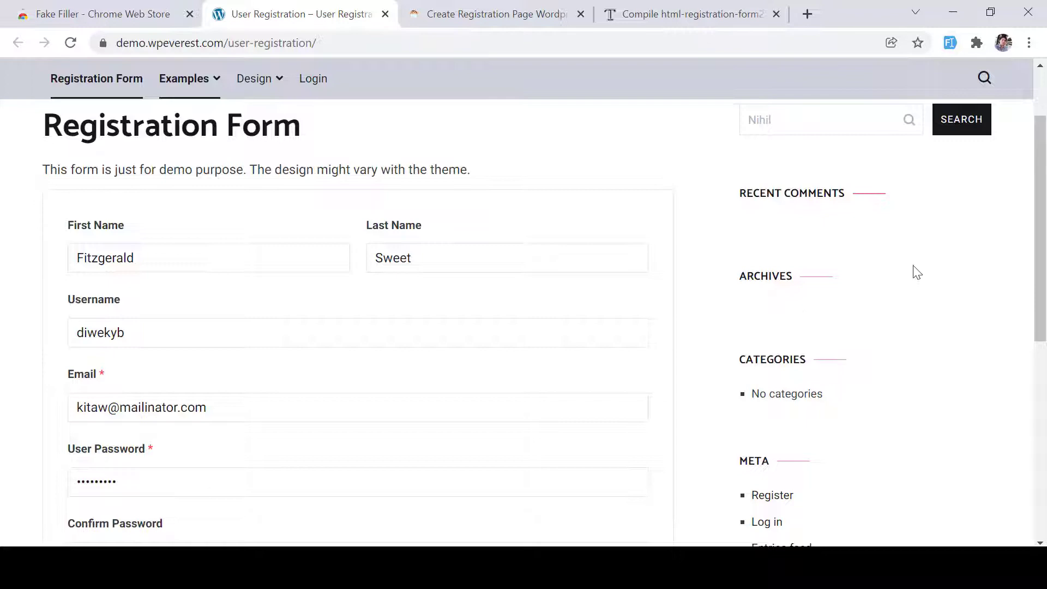
drag(1044, 205, 1044, 343)
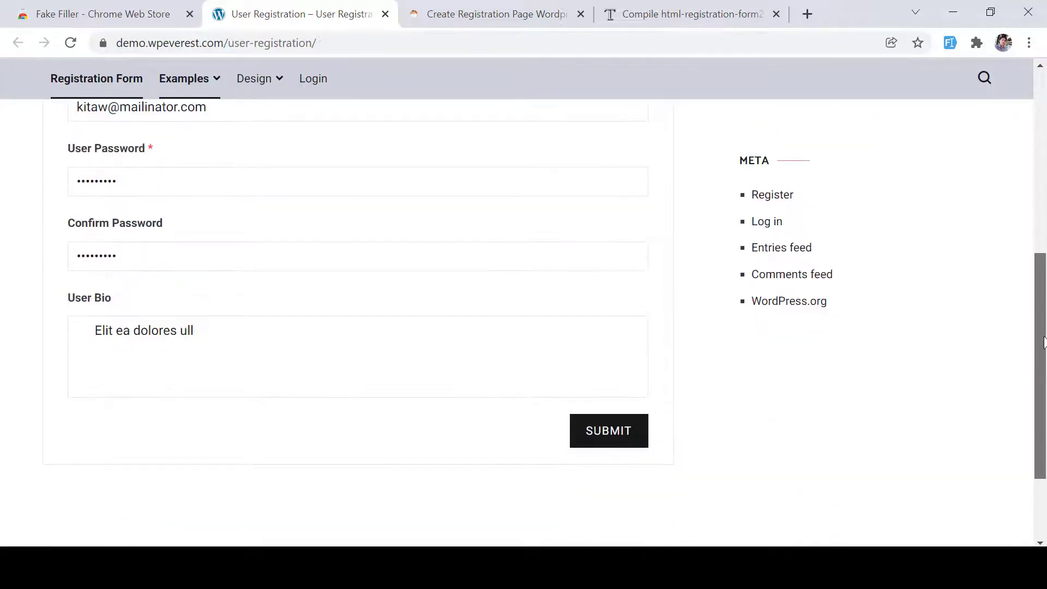
scroll(1044, 343, up, 5)
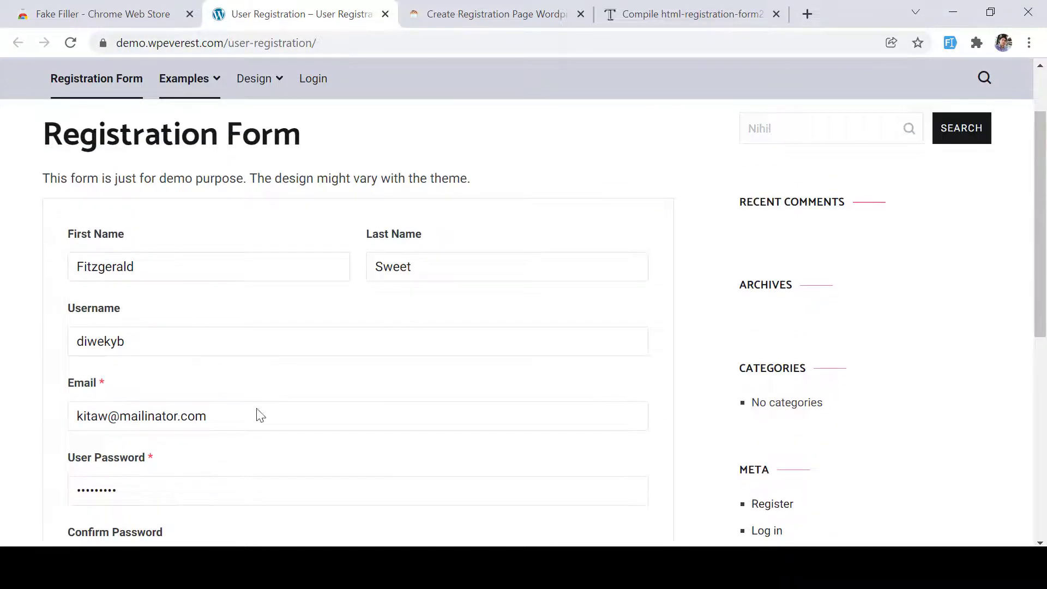
Step: Reload the ERForms 'Register with us' page and auto-fill its fields with Fake Filler
click(446, 16)
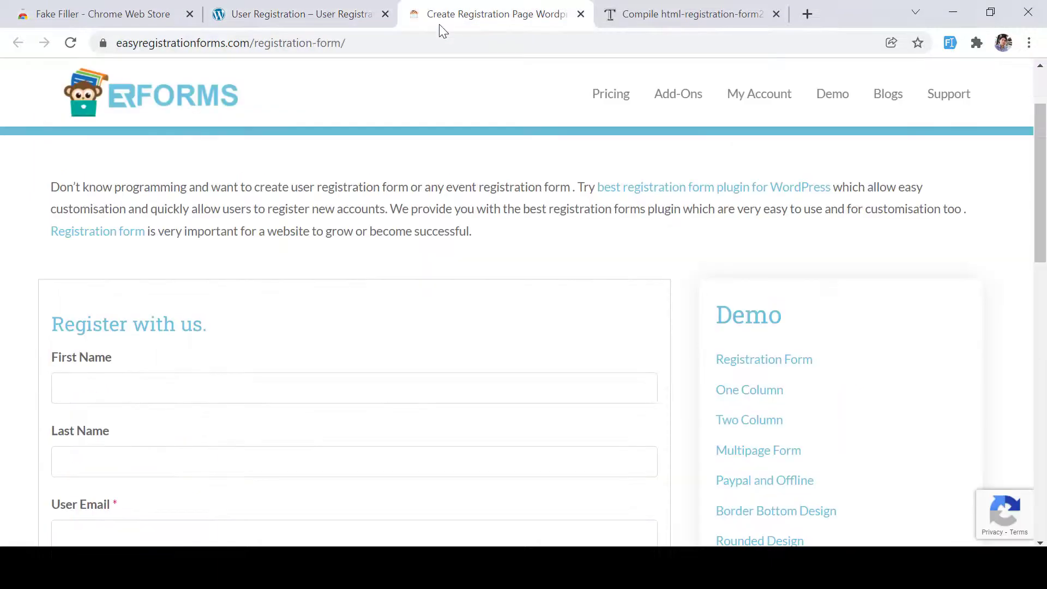
click(948, 44)
click(461, 44)
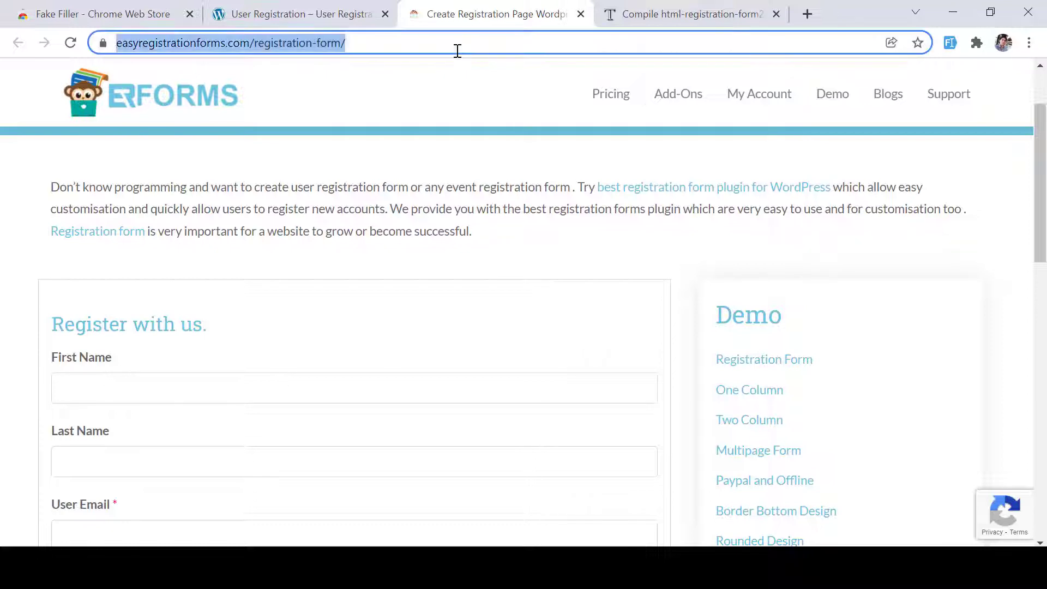
key(Return)
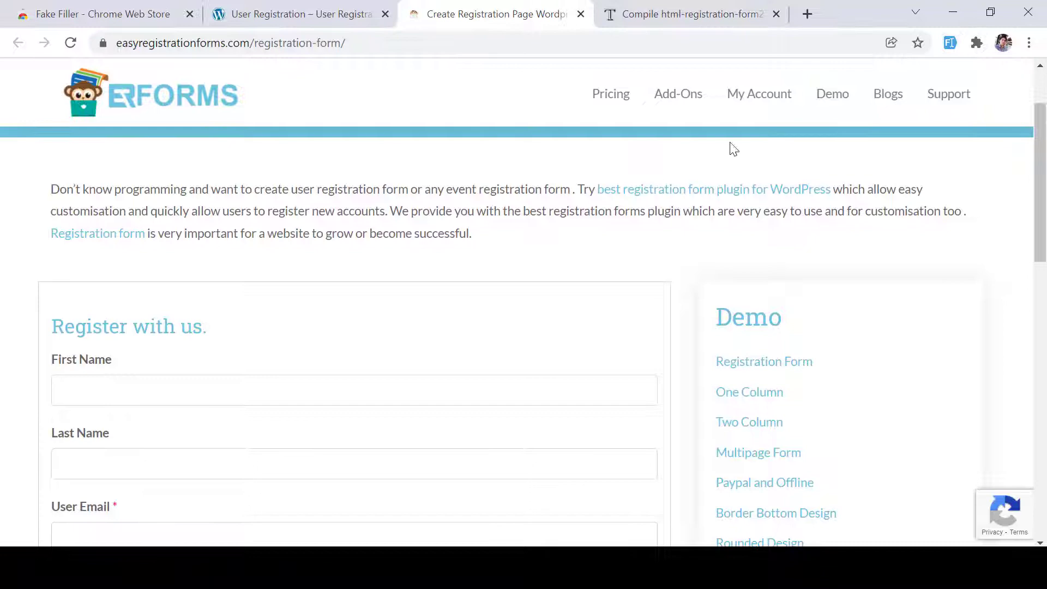
click(948, 43)
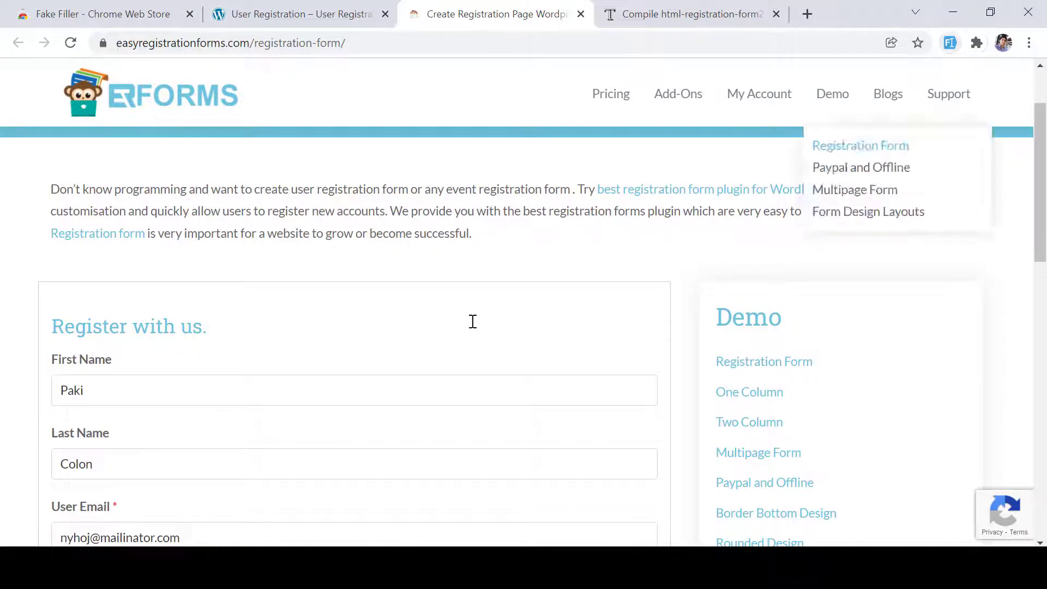
drag(1037, 206, 1042, 164)
Step: Reload the JavaTpoint Student Registration Form editor and run Fake Filler on it twice
click(697, 6)
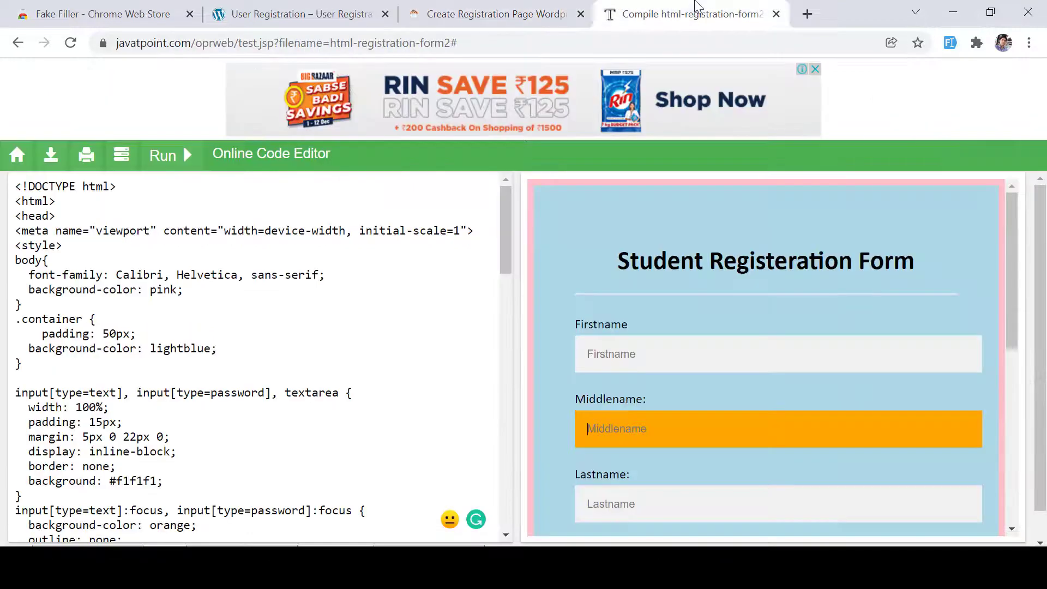
click(507, 42)
key(Return)
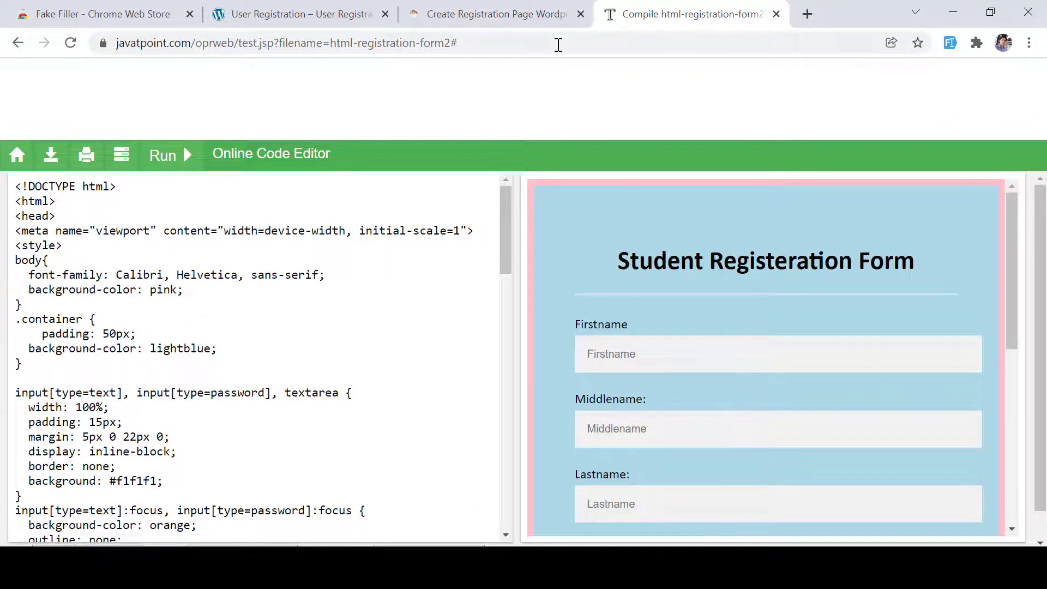
click(949, 44)
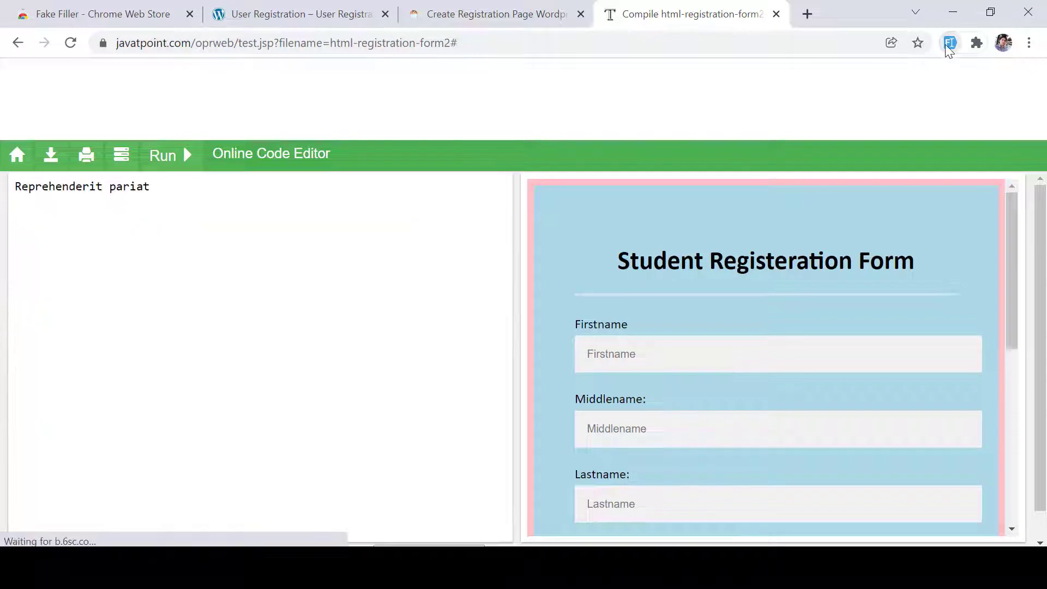
click(669, 358)
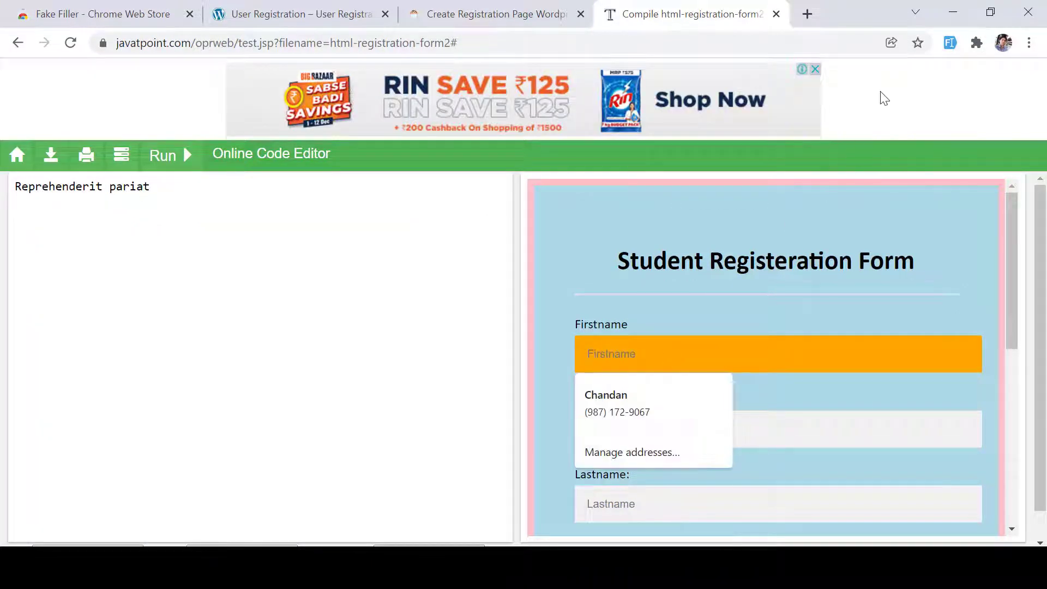
click(951, 42)
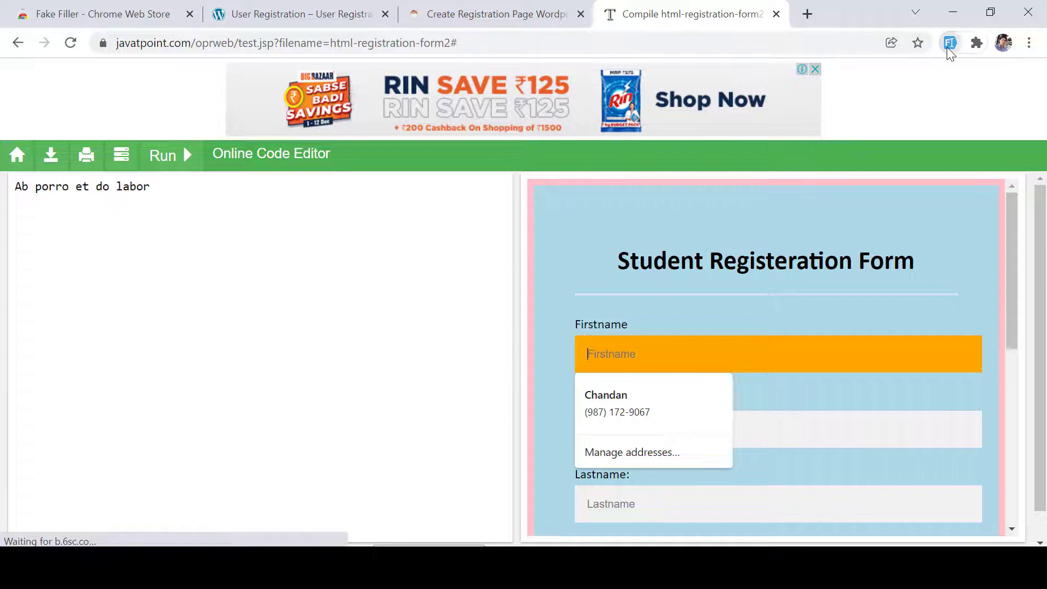
click(790, 260)
Step: Inspect the dummy text inserted in the code editor, then reload to restore the original HTML
click(297, 264)
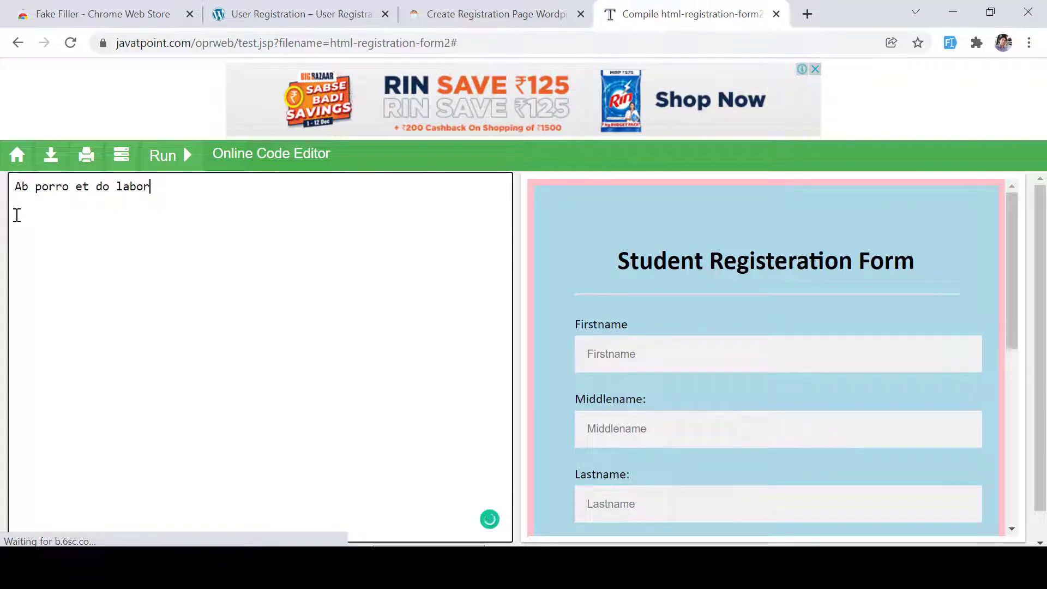
drag(21, 186, 255, 224)
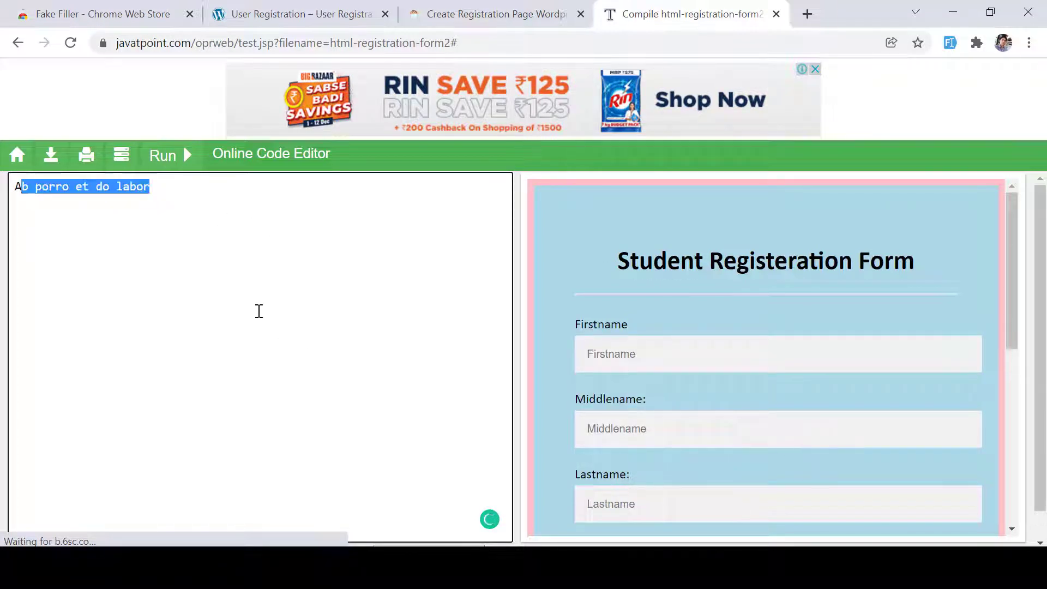
click(258, 311)
click(71, 42)
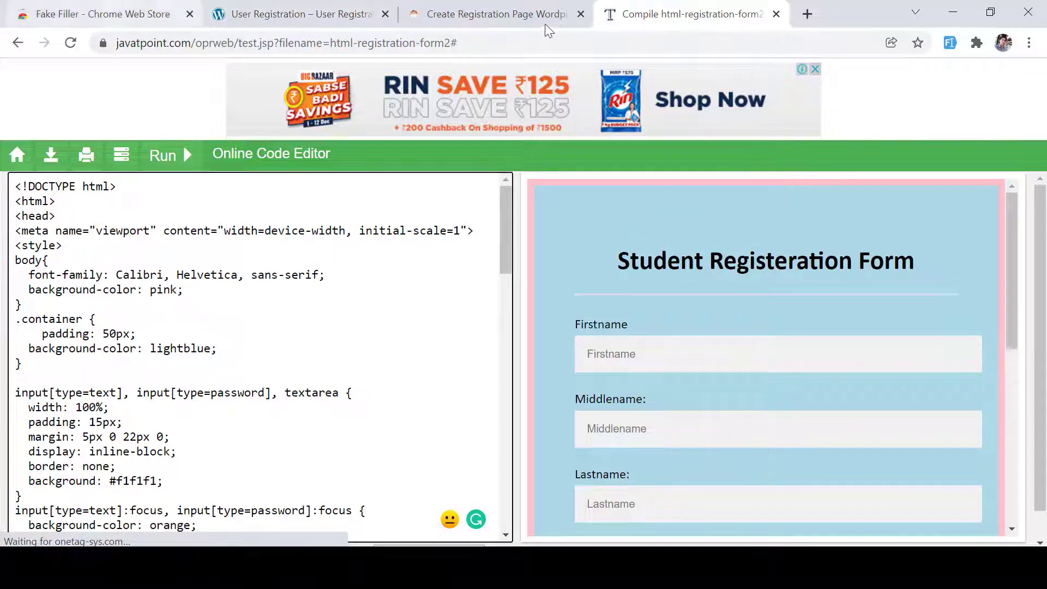
Step: Navigate to amazon.in from the address bar
click(542, 41)
key(ctrl+a)
text(ama)
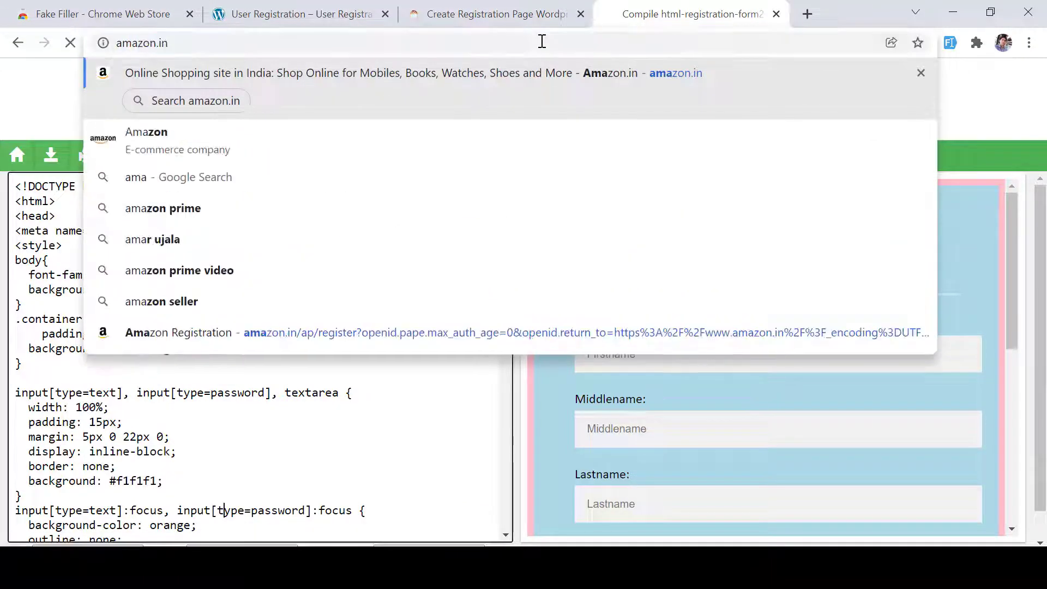
key(Return)
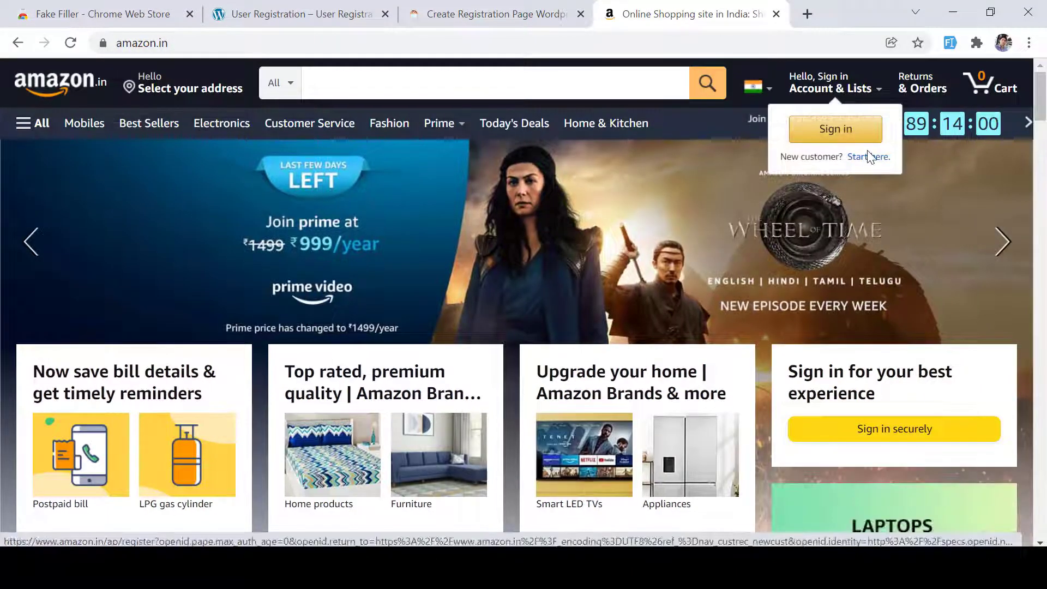
Step: Auto-fill Amazon's Create account form with dummy data, then return to the Fake Filler store tab
click(867, 157)
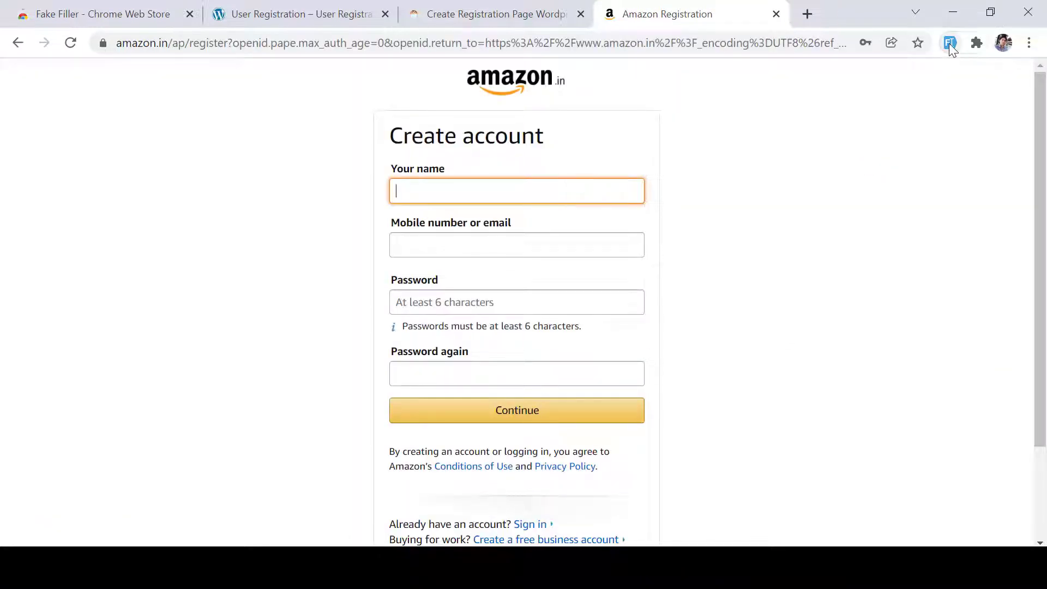
click(949, 44)
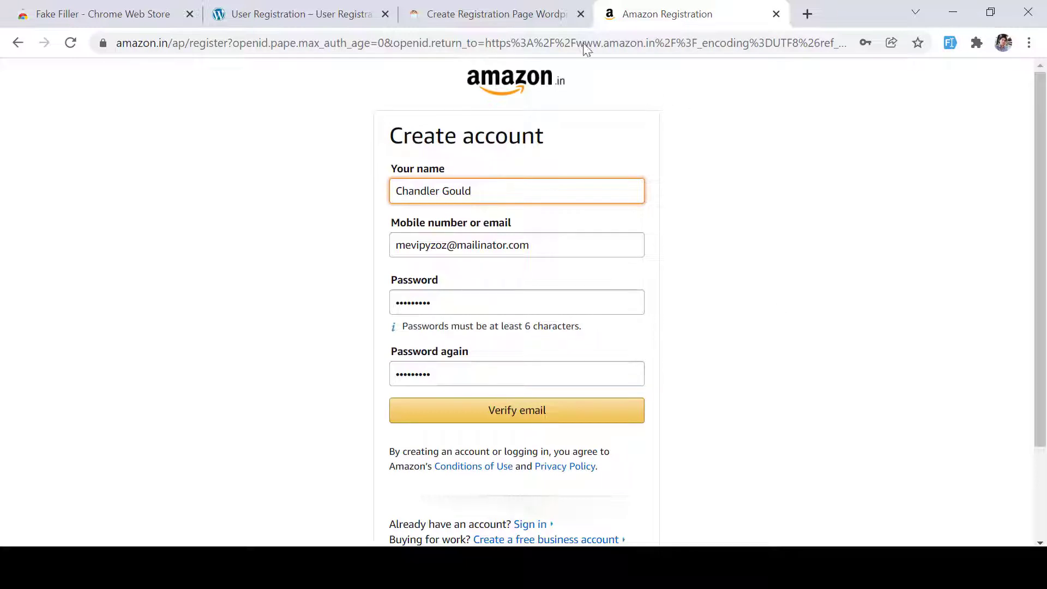
click(61, 10)
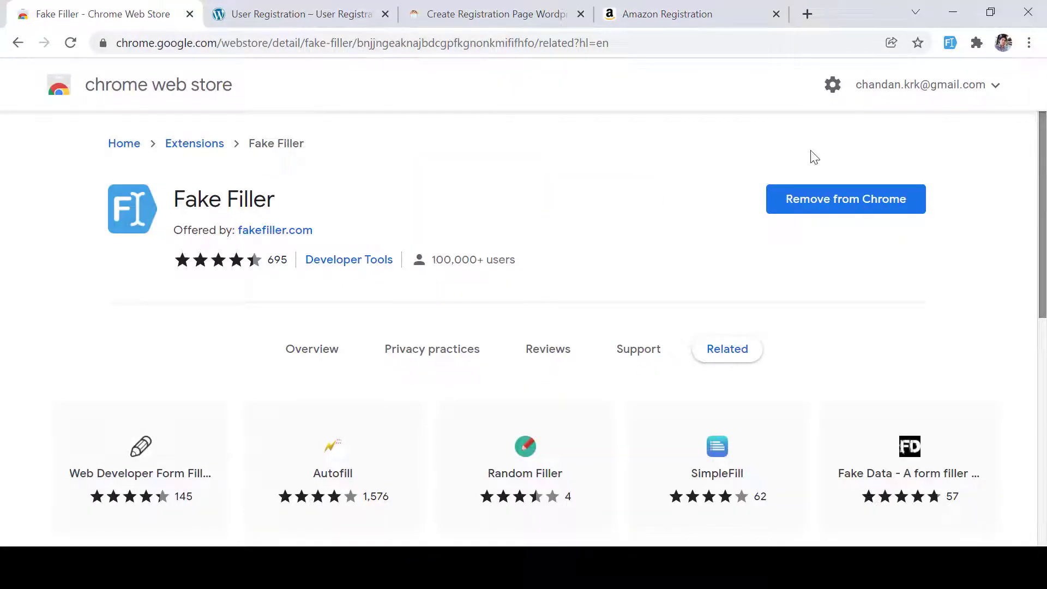
drag(187, 191, 307, 194)
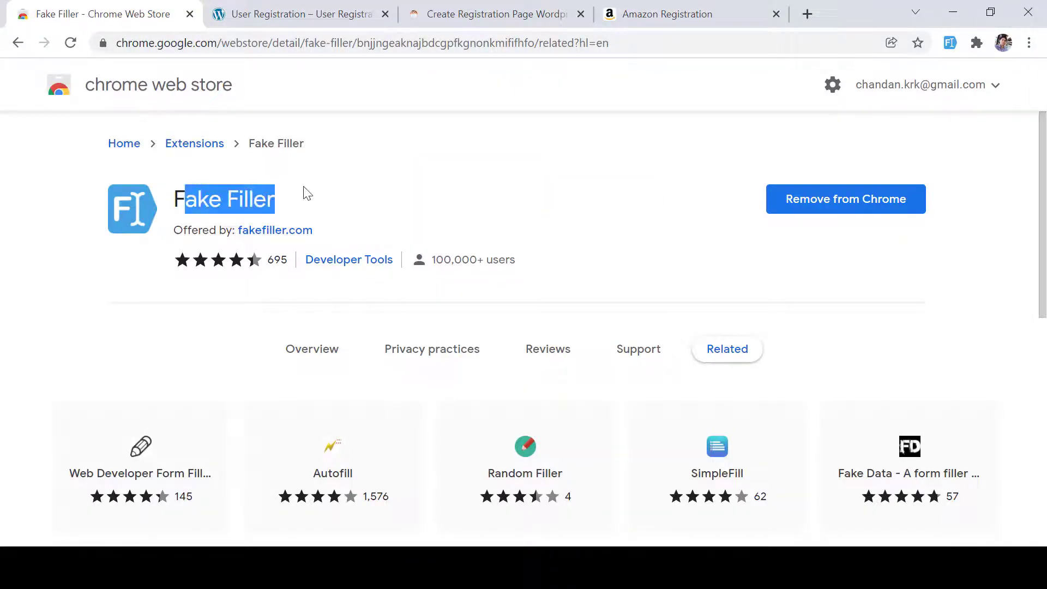
click(441, 211)
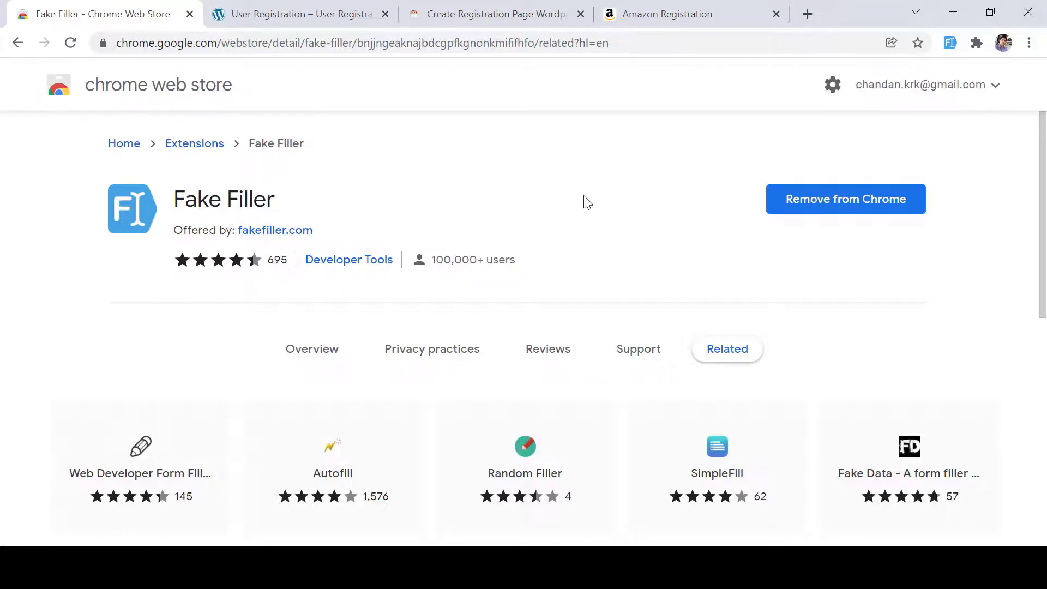